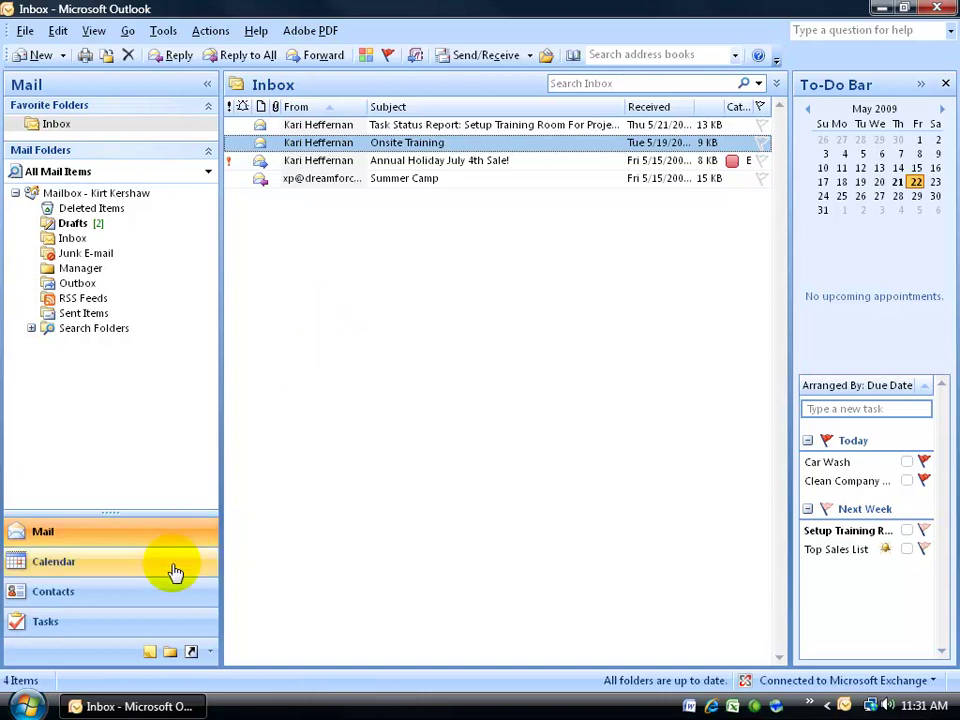
Start a new e-mail message and look at the customization options for its Quick Access Toolbar.
left_click(32, 55)
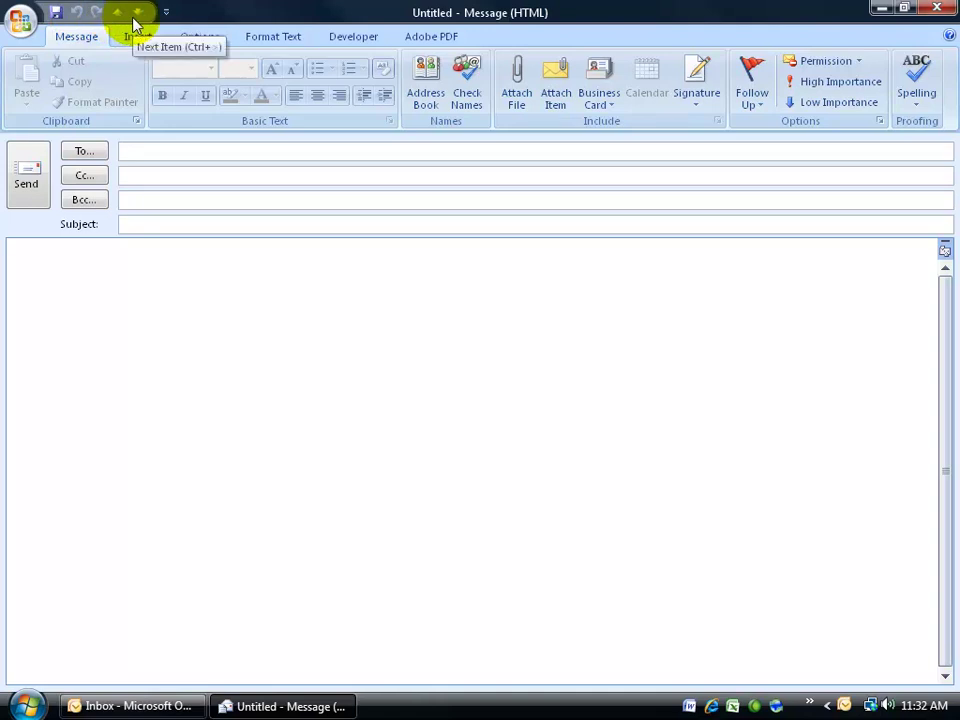
right_click(120, 14)
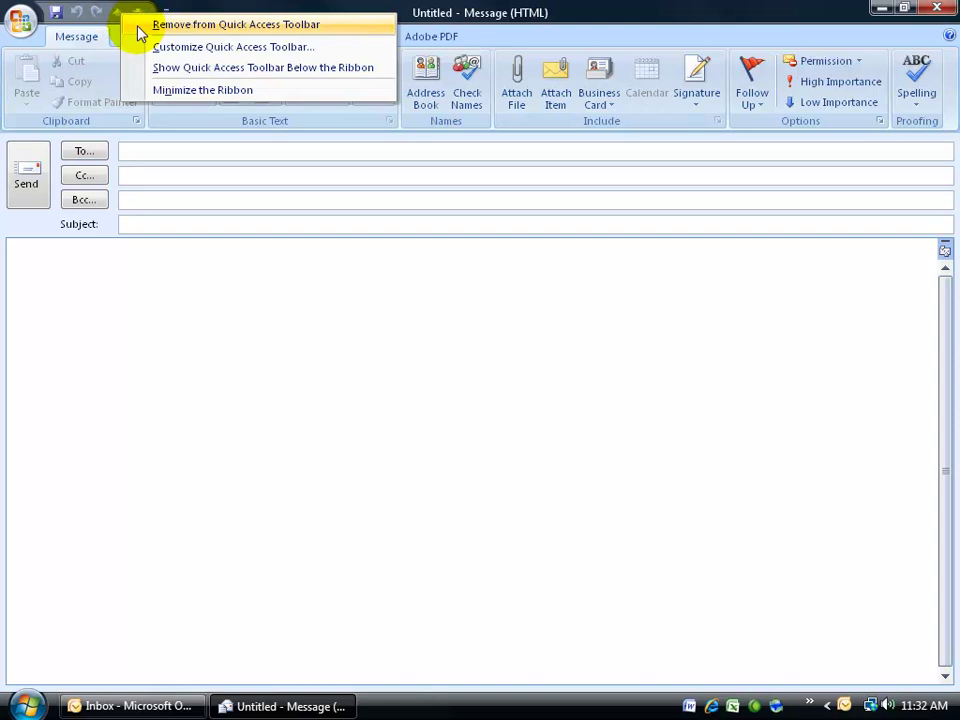
left_click(171, 47)
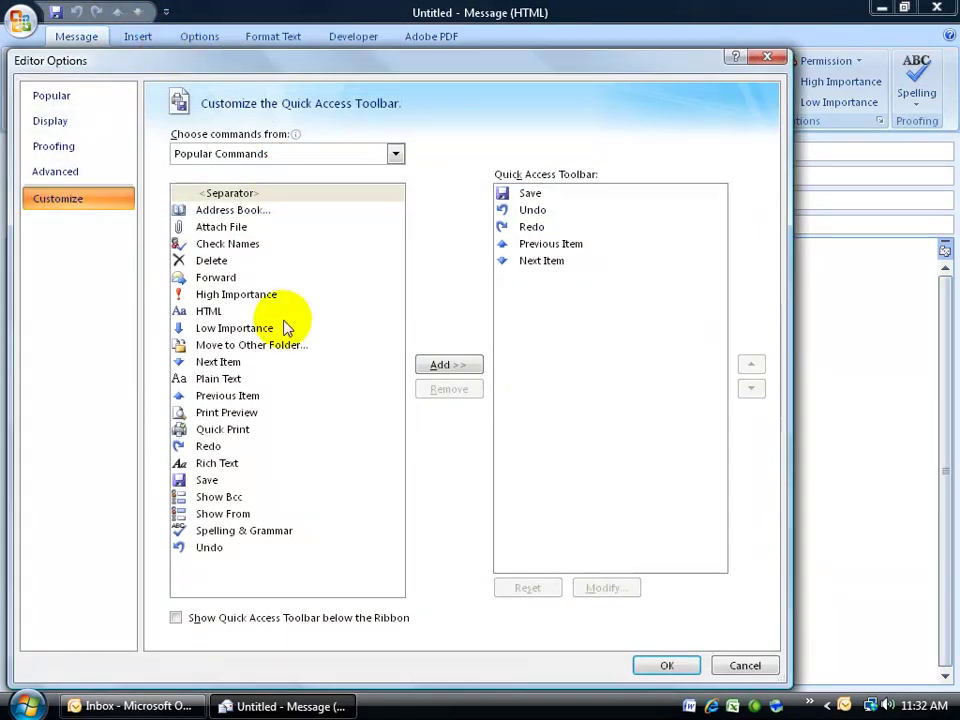
left_click(760, 57)
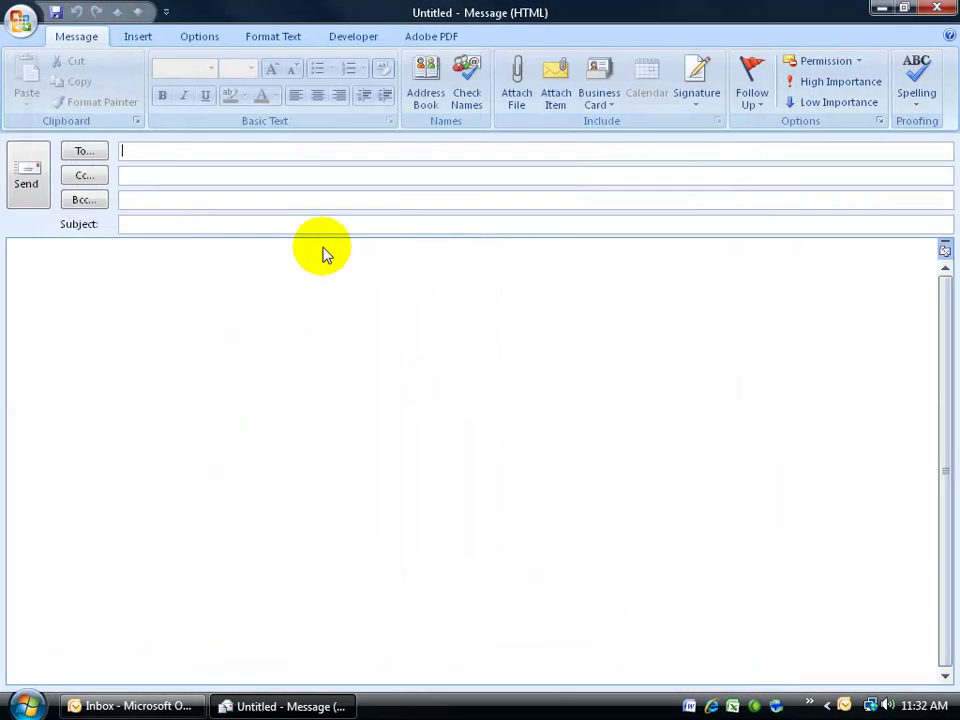
Add Quick Print to the new message's Quick Access Toolbar and remove it again.
left_click(167, 14)
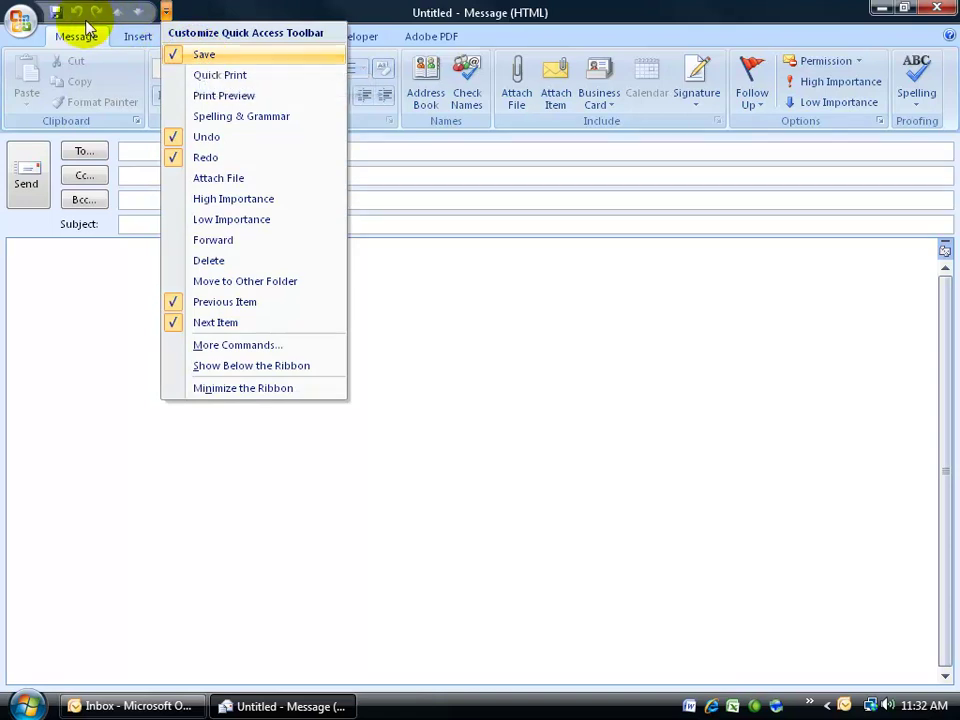
left_click(229, 78)
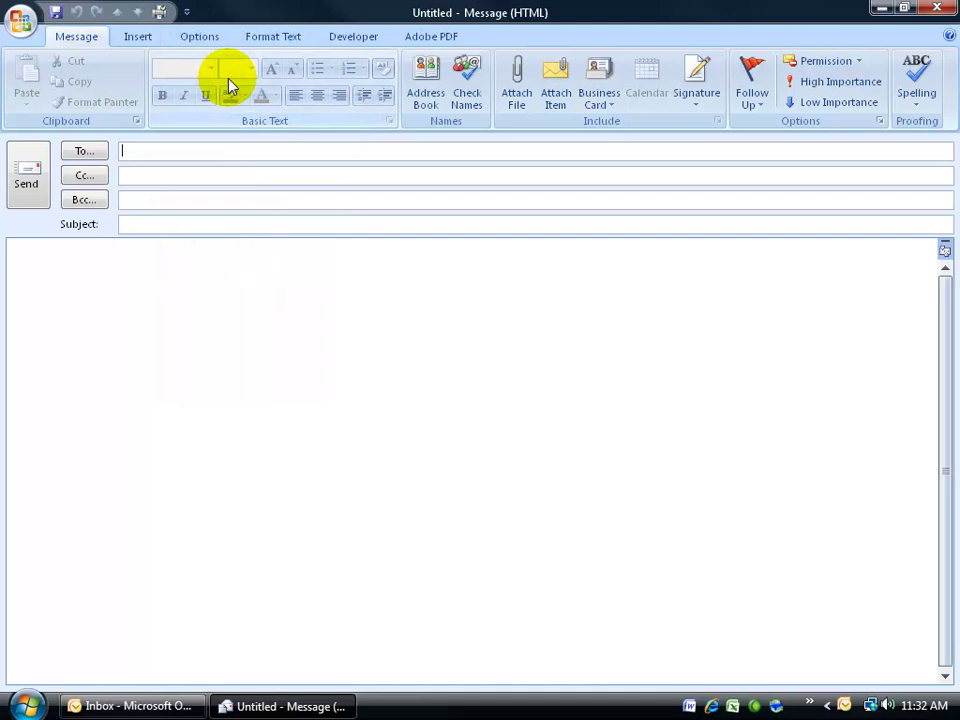
right_click(162, 22)
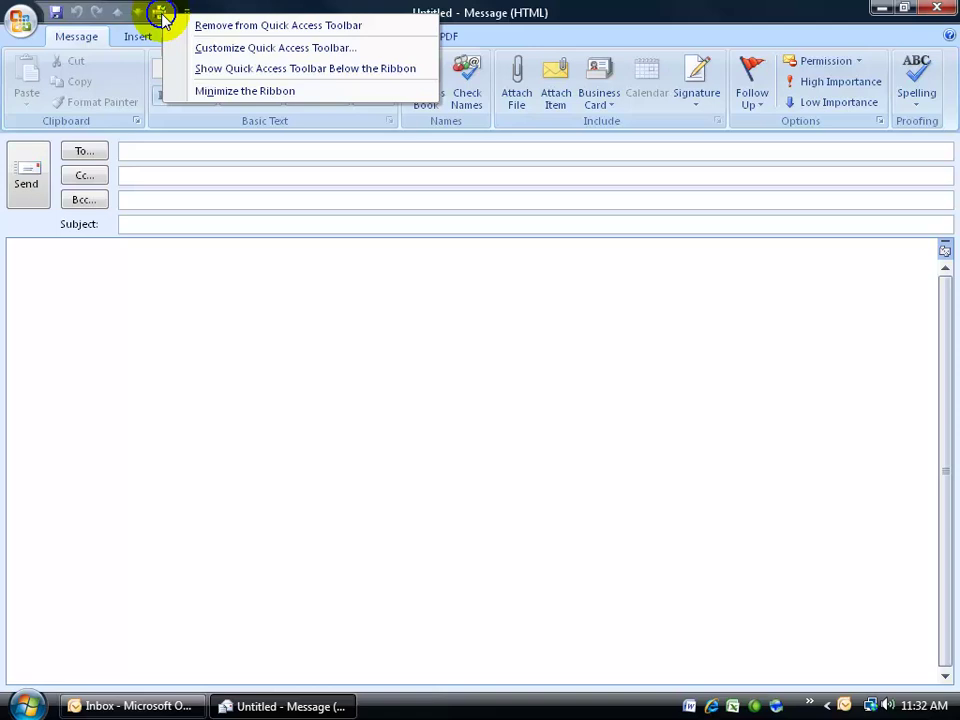
left_click(210, 27)
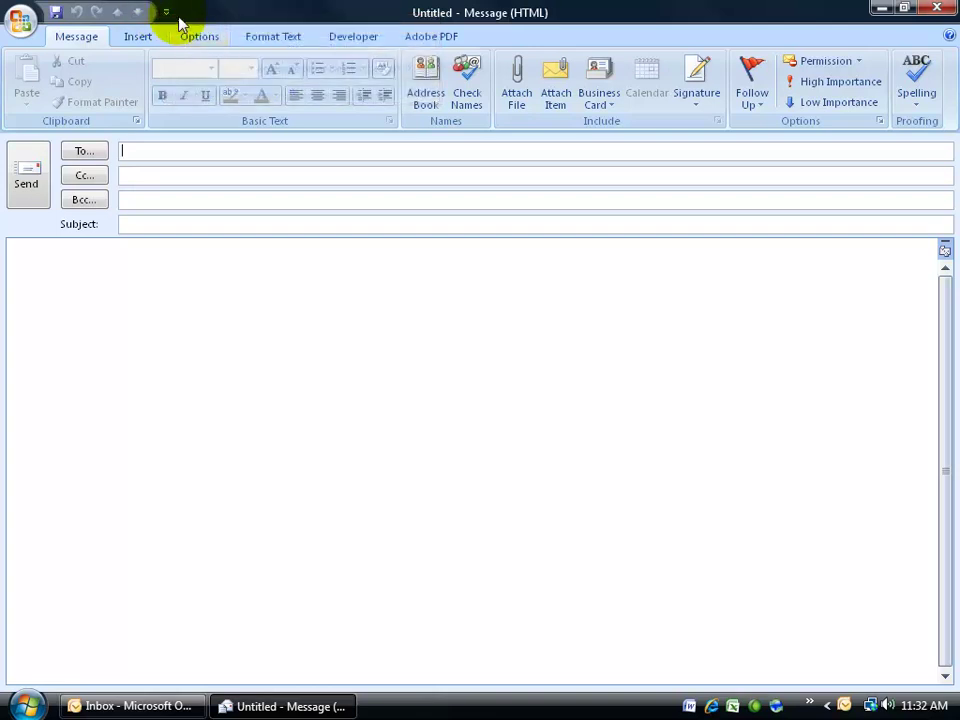
Add Quick Print and Print from the All Commands list to the new message's Quick Access Toolbar.
left_click(165, 13)
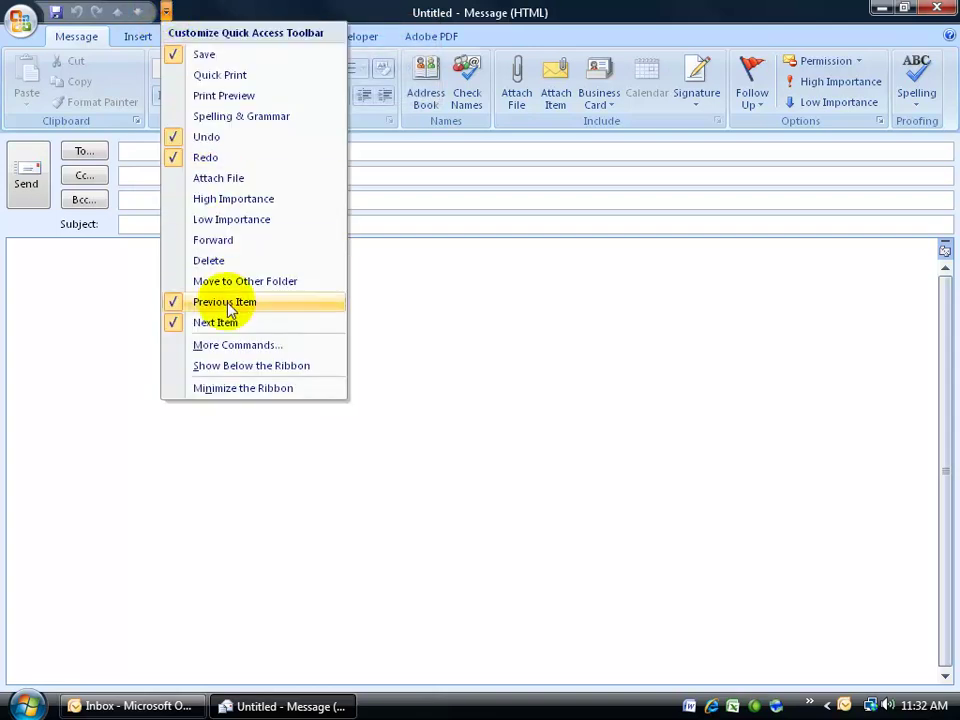
left_click(200, 347)
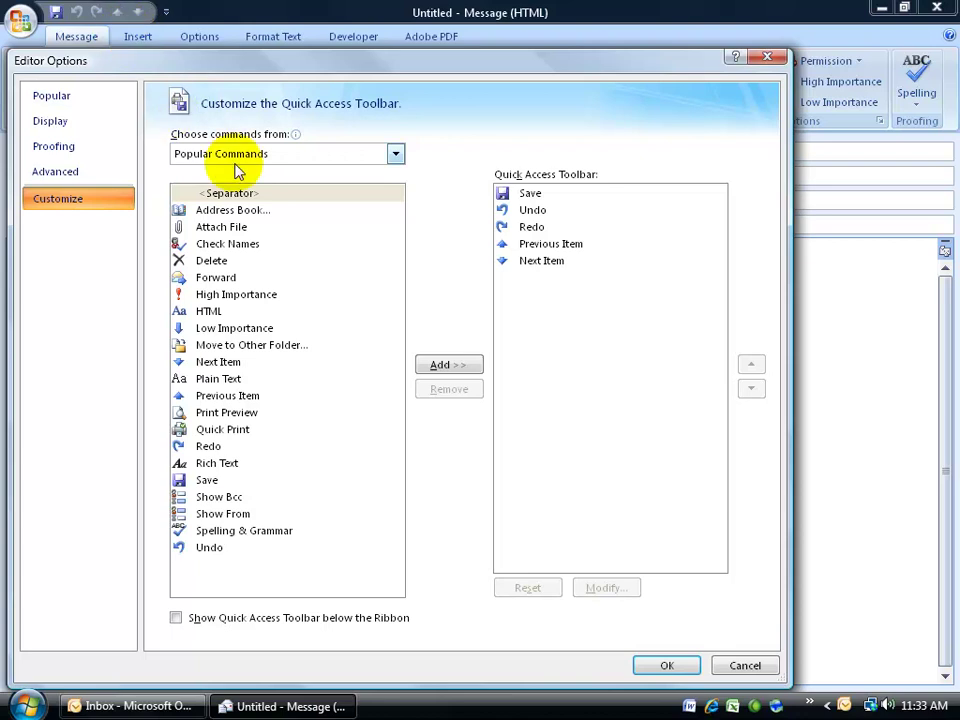
left_click(395, 153)
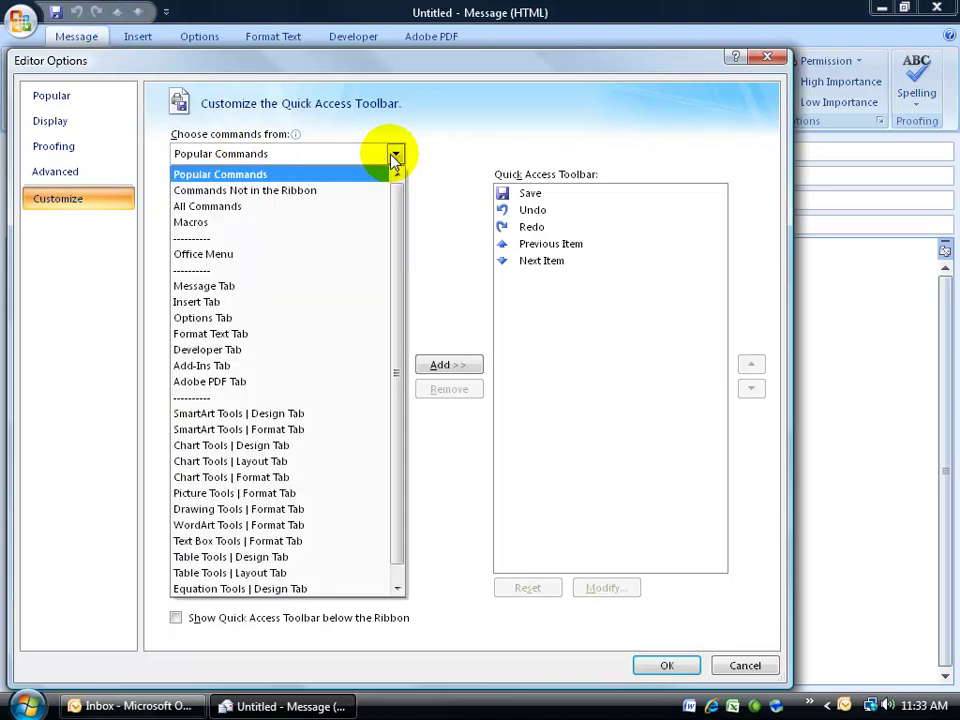
left_click(352, 208)
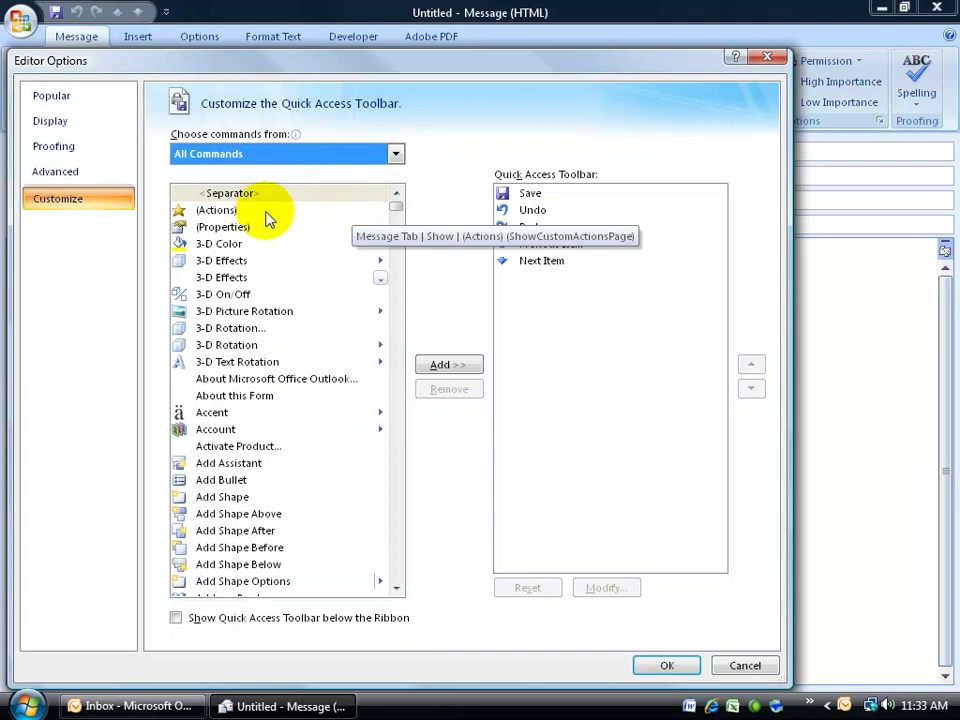
left_click(398, 207)
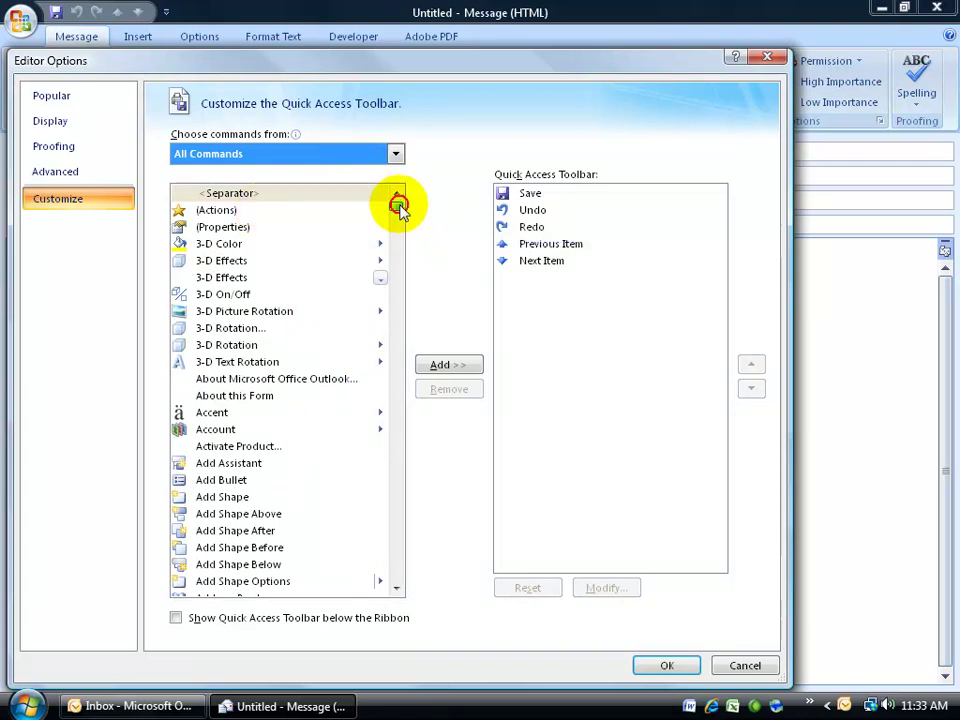
left_click_drag(398, 207, 398, 457)
left_click(228, 569)
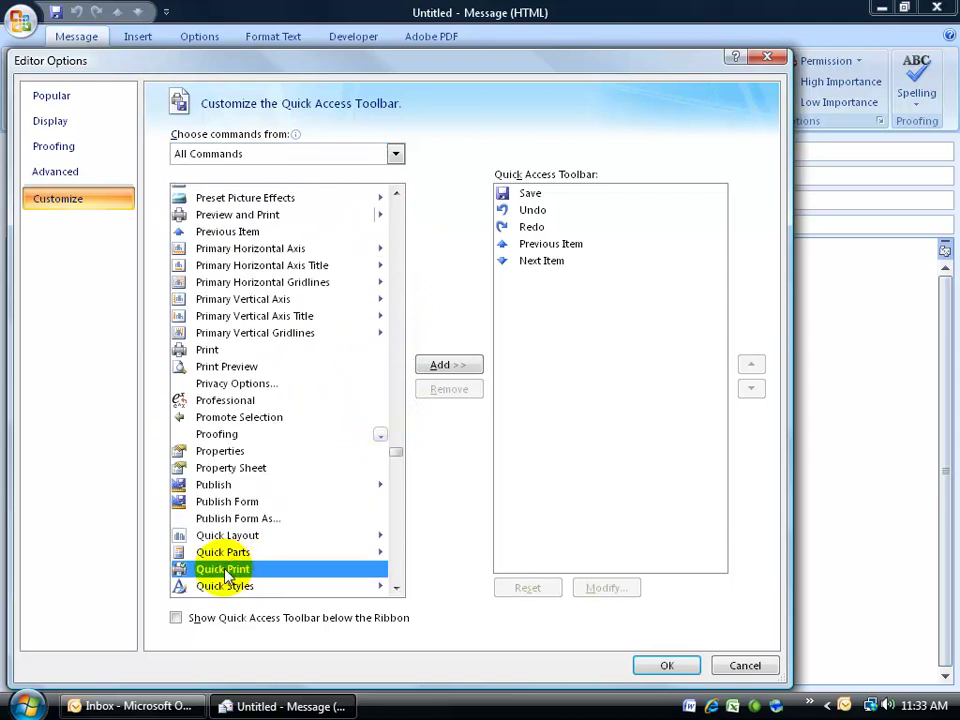
double_click(228, 569)
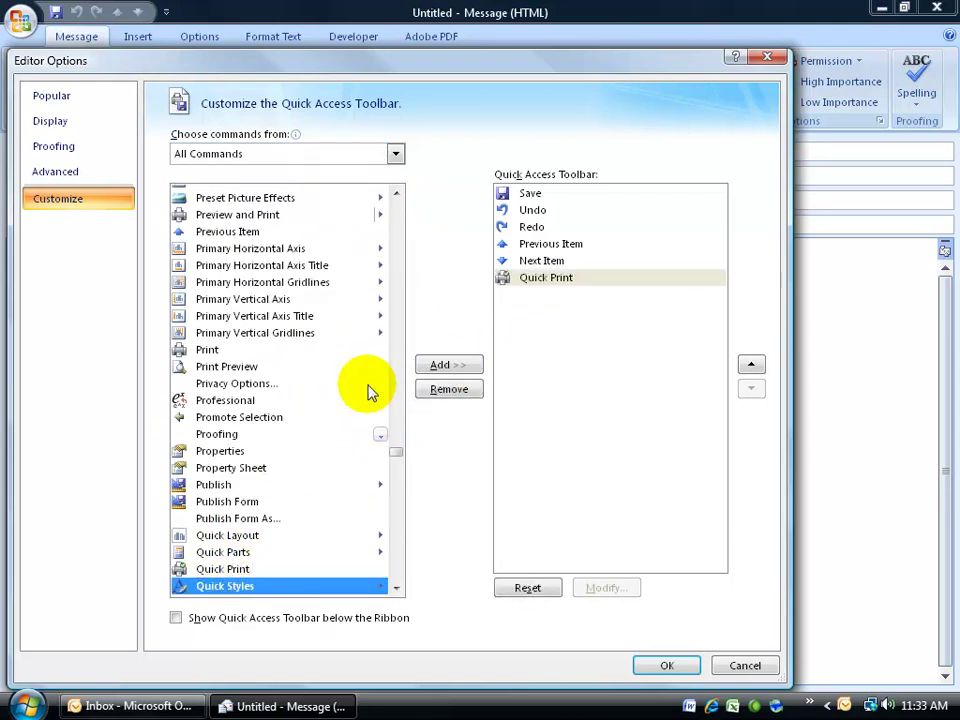
double_click(188, 350)
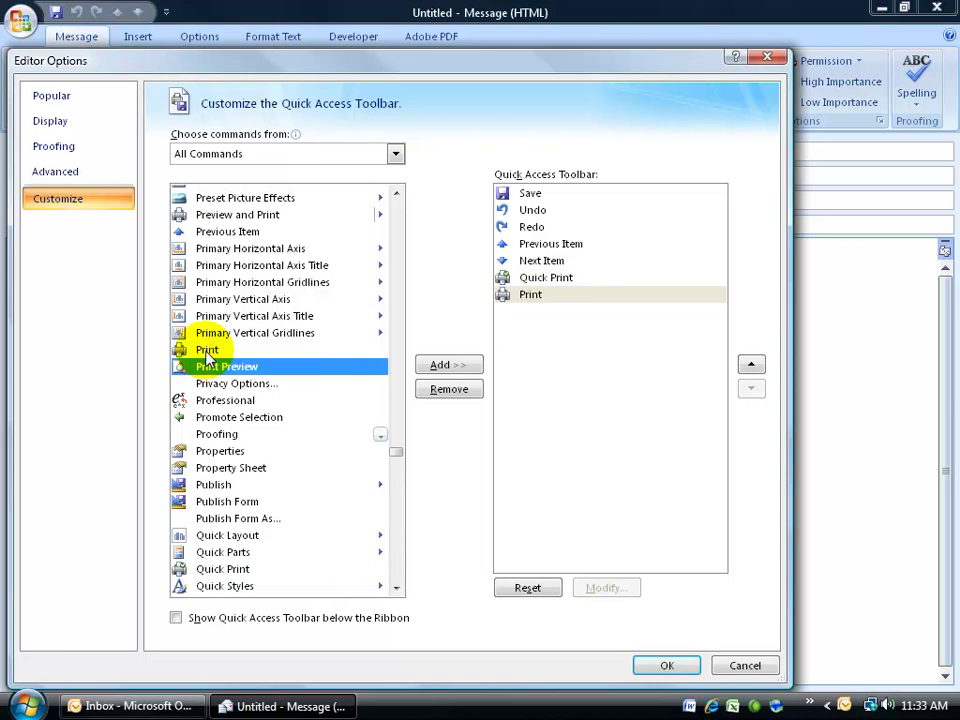
Remove Quick Print from the Quick Access Toolbar commands and move Print up to directly below Redo.
left_click(545, 283)
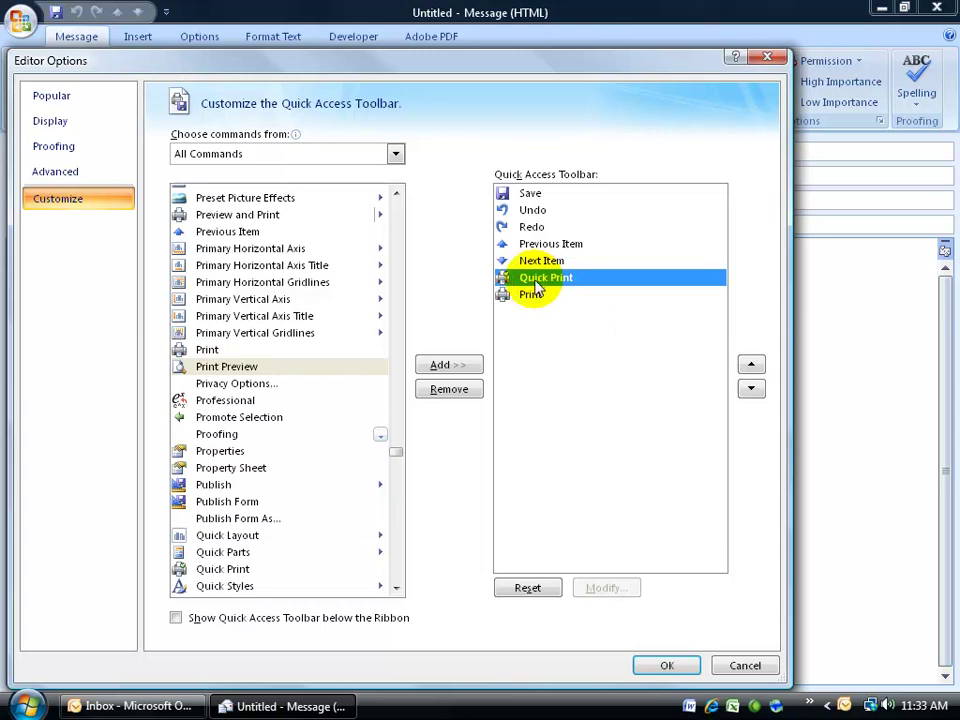
double_click(544, 284)
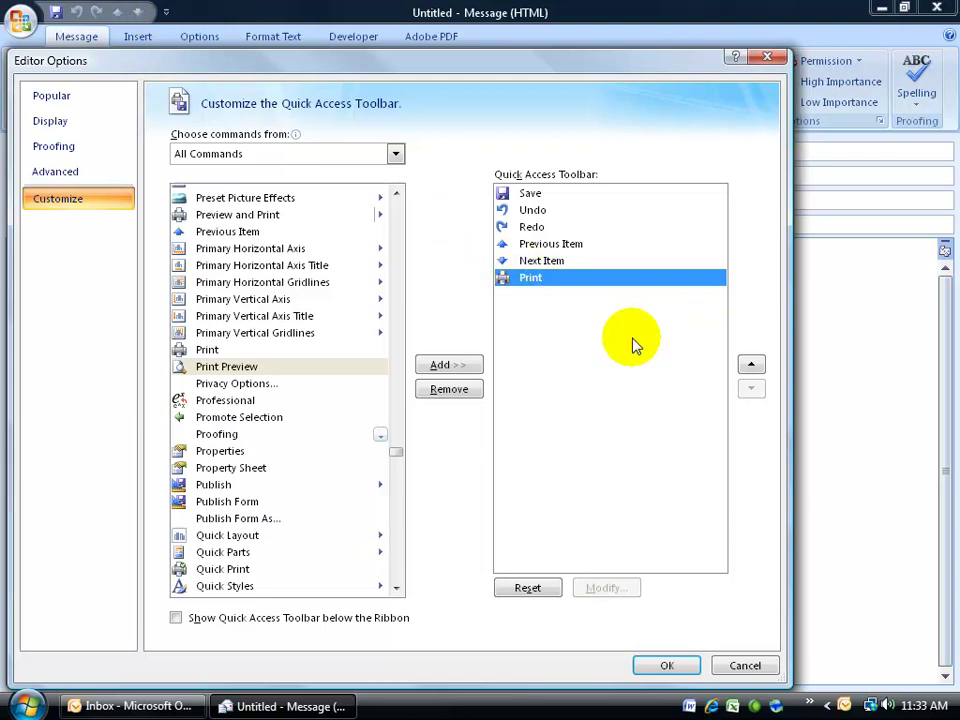
left_click(751, 366)
left_click(751, 366)
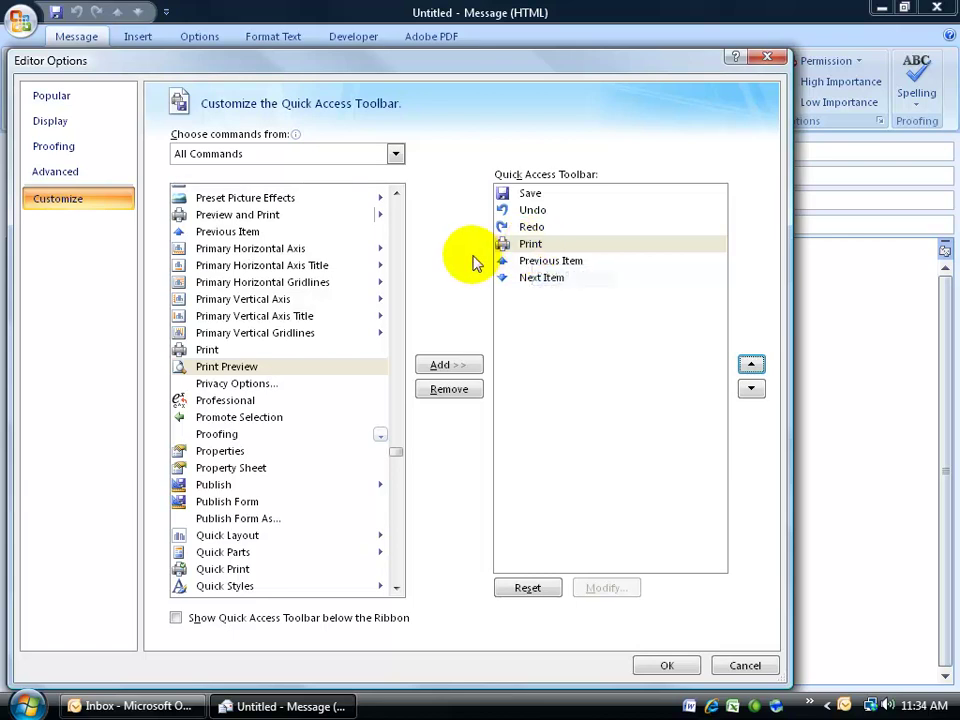
Add Move to Folder as the last Quick Access Toolbar command, after Next Item, and apply the customization.
left_click_drag(396, 451, 396, 411)
double_click(250, 537)
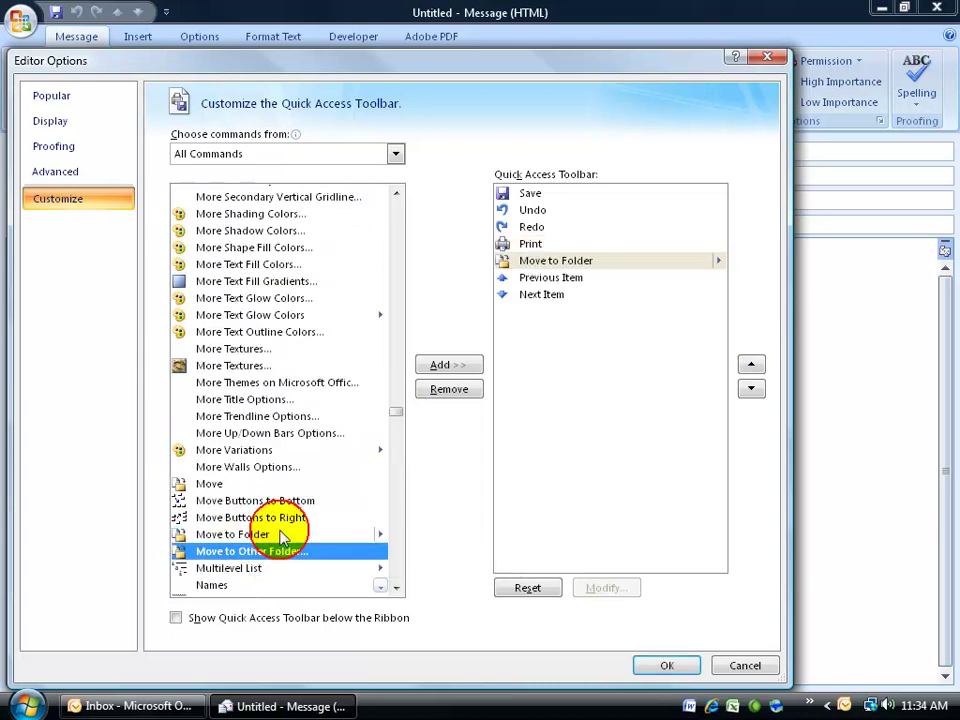
left_click(575, 262)
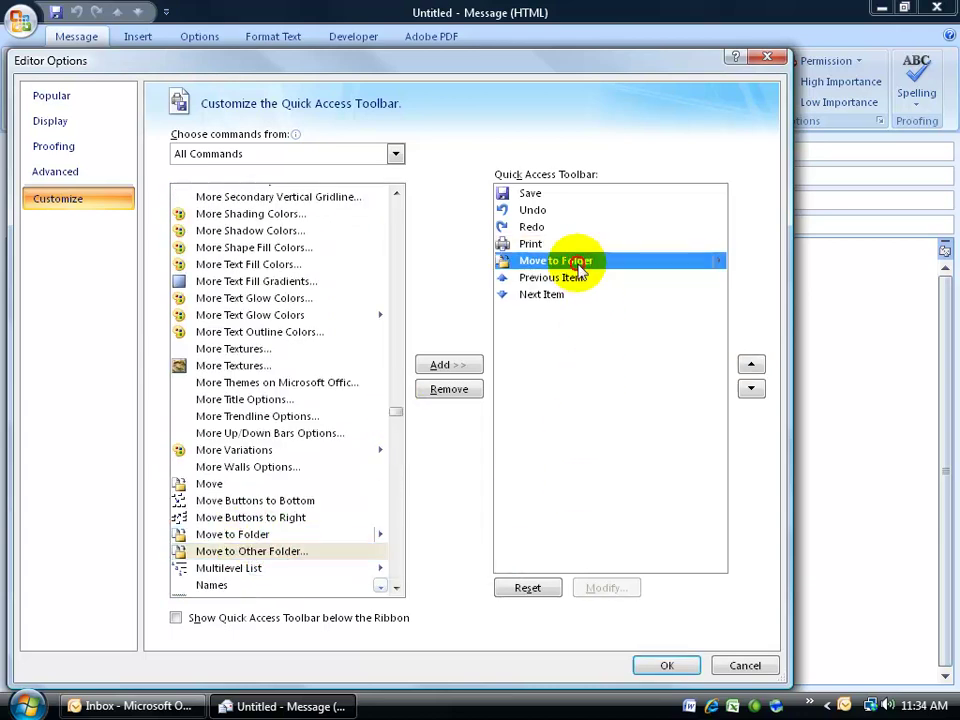
left_click(751, 388)
left_click(751, 388)
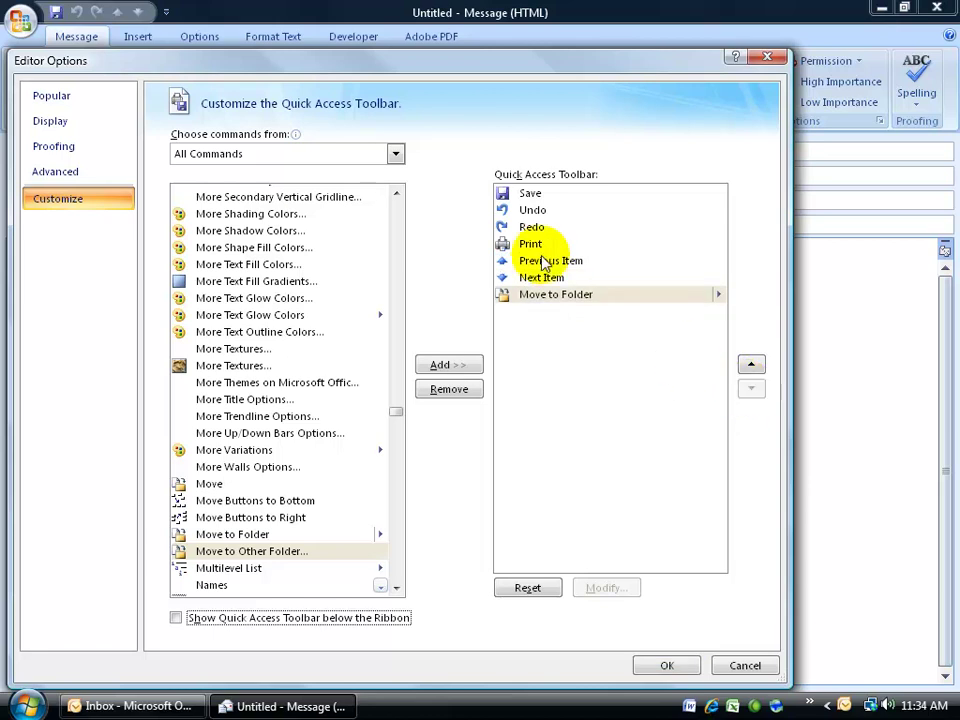
left_click(663, 667)
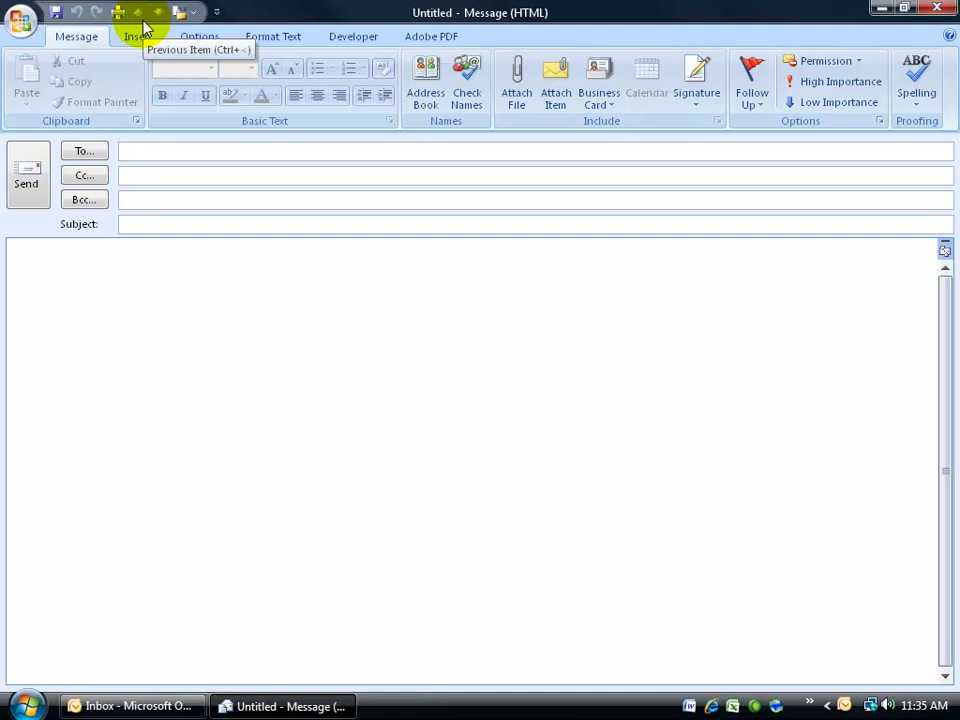
Close the blank message and check the Quick Access Toolbar of the received Onsite Training message.
left_click(937, 8)
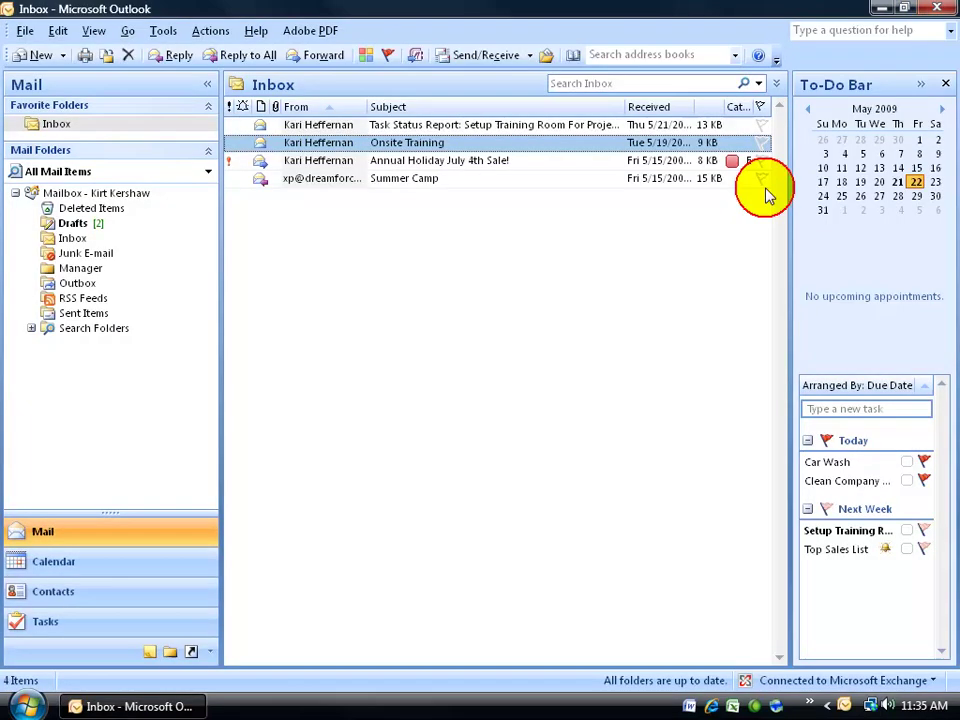
left_click(324, 145)
double_click(324, 145)
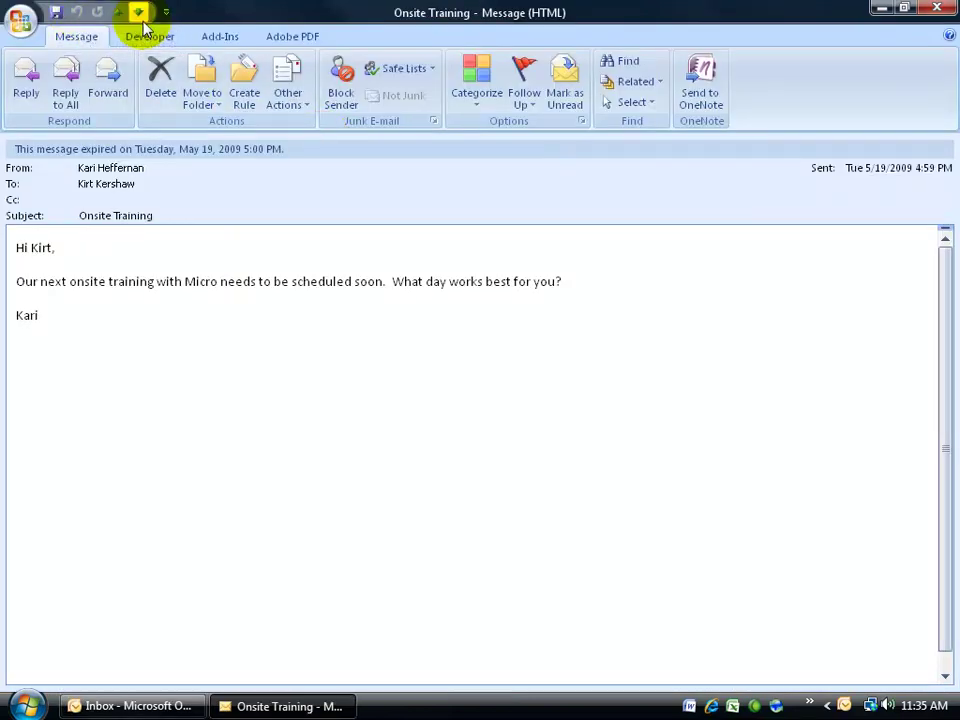
left_click(937, 8)
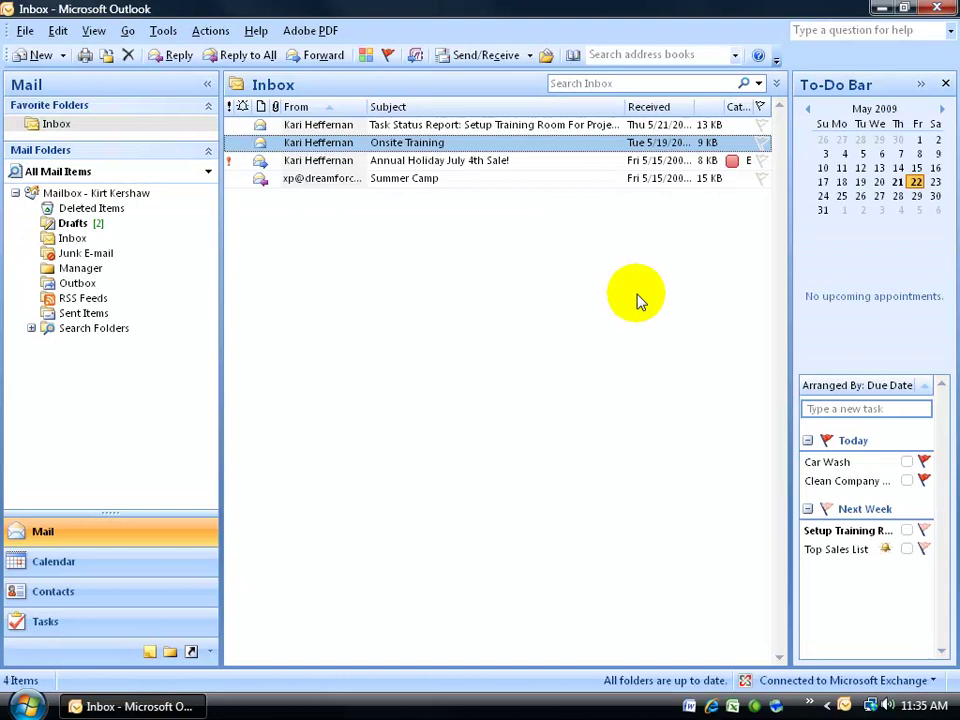
Check the Quick Access Toolbar of a new calendar appointment, leaving the appointment unsaved.
left_click(176, 560)
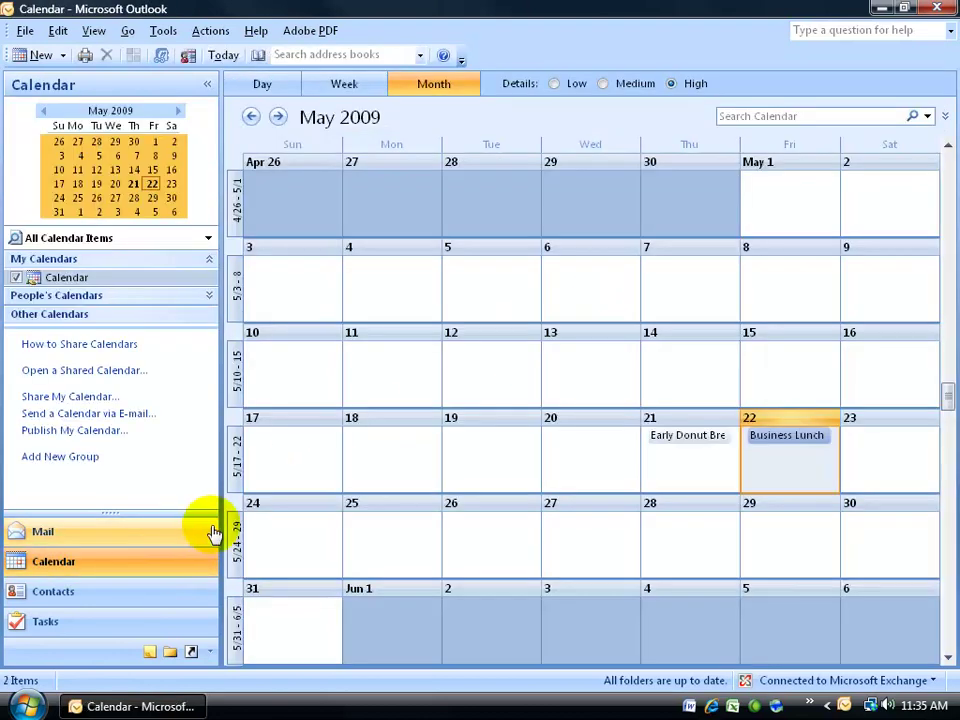
left_click(36, 56)
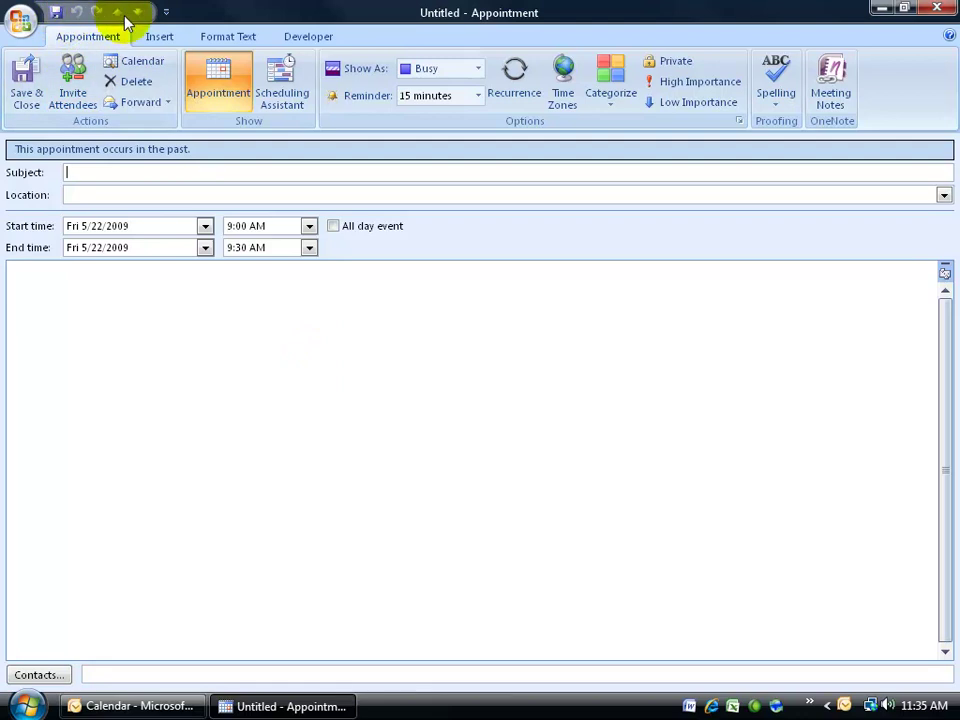
left_click(940, 10)
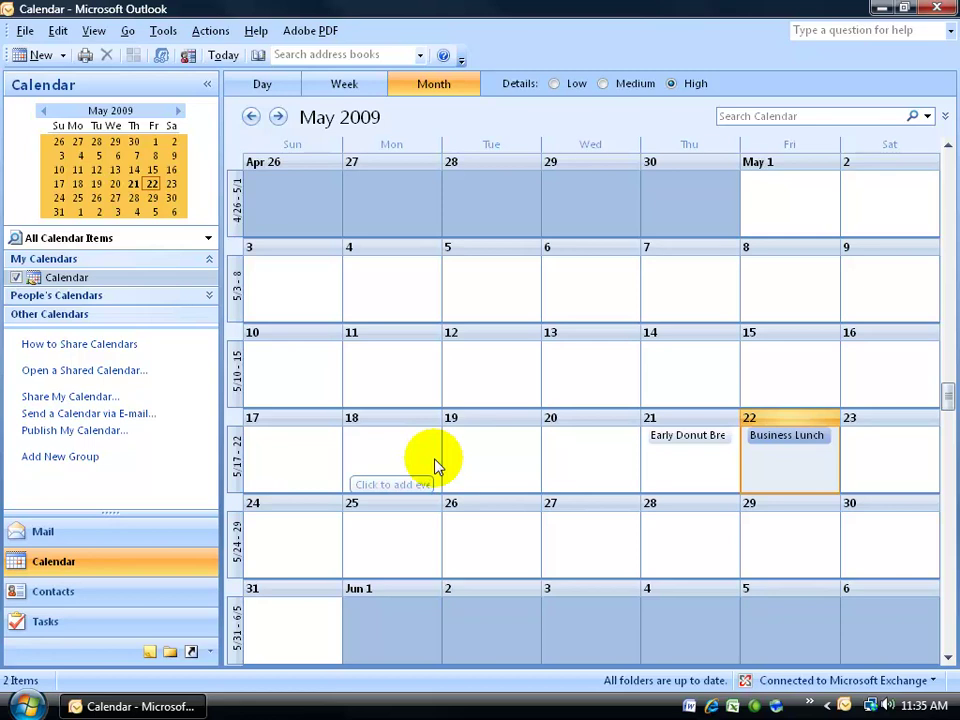
Add Move to Other Folder to the Quick Access Toolbar of the received Onsite Training message.
left_click(139, 540)
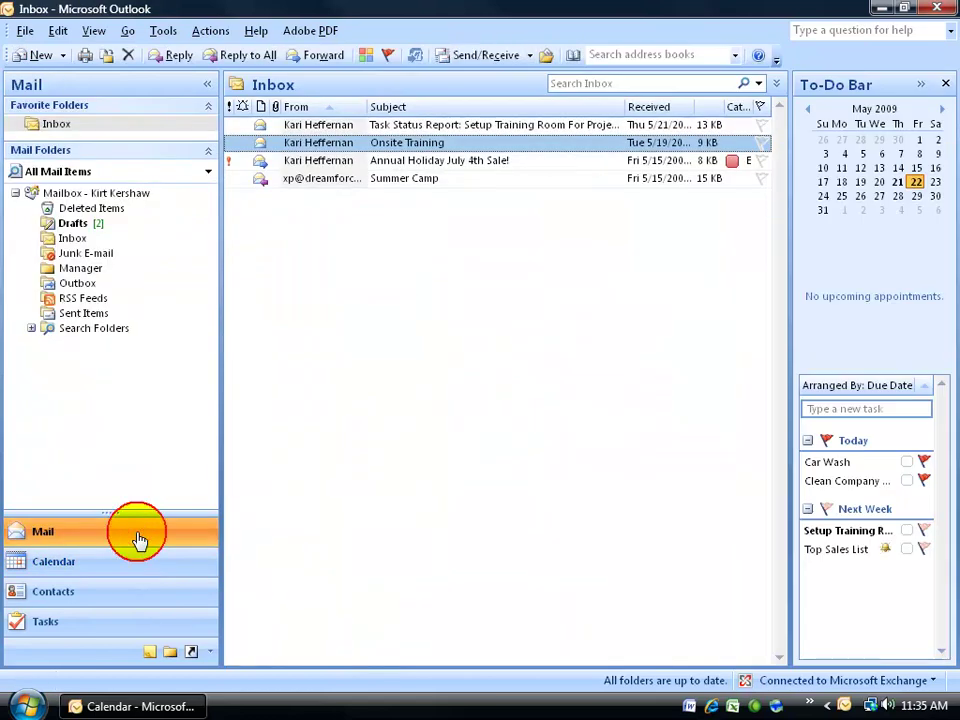
double_click(282, 146)
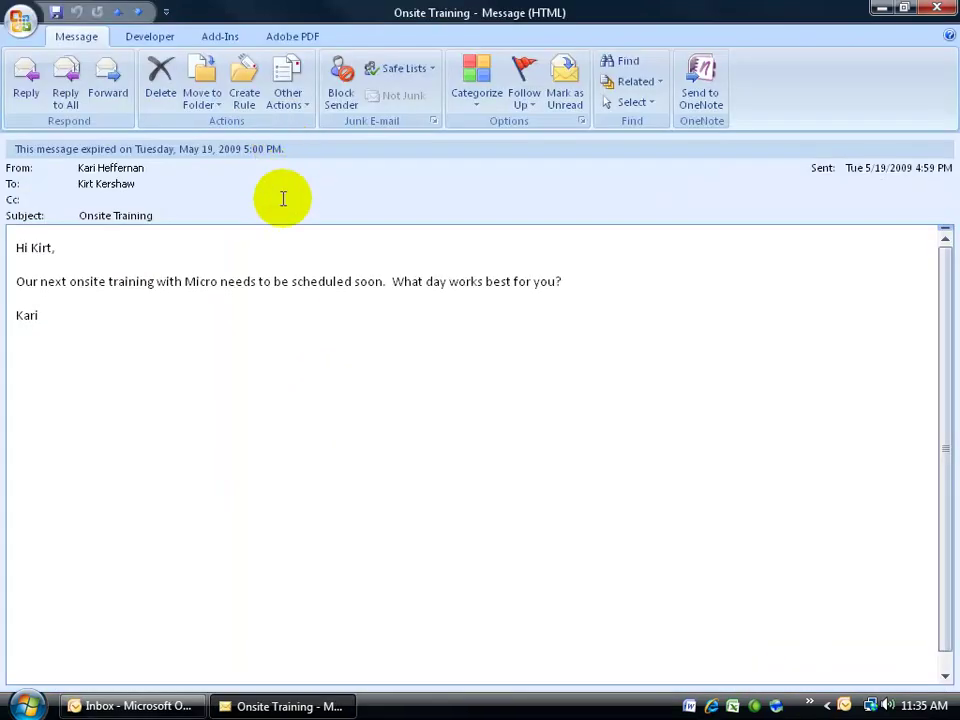
right_click(120, 12)
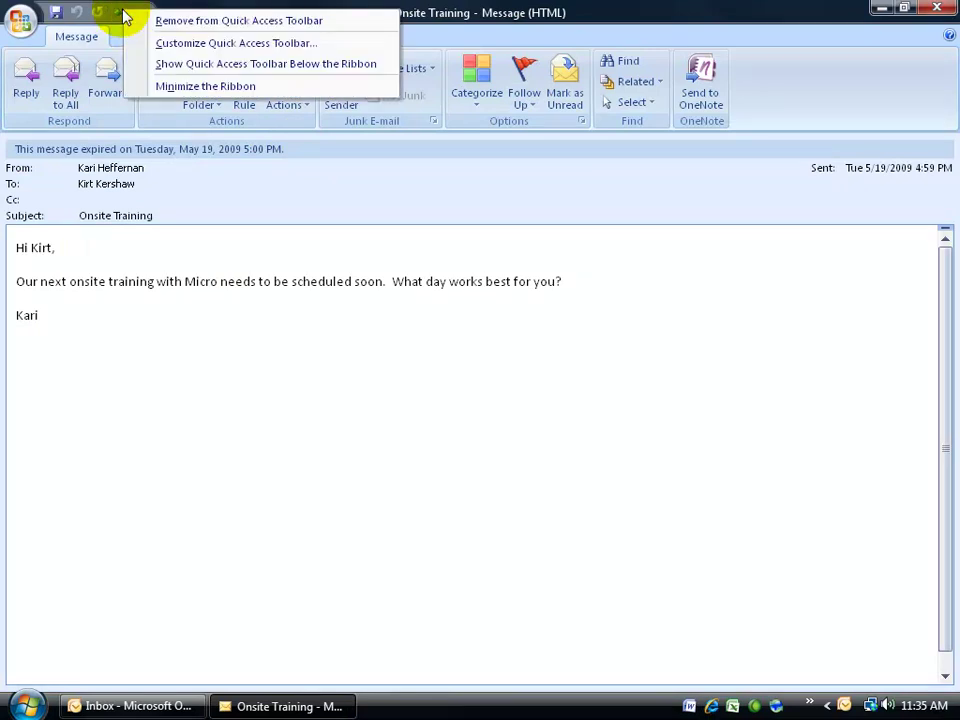
left_click(165, 43)
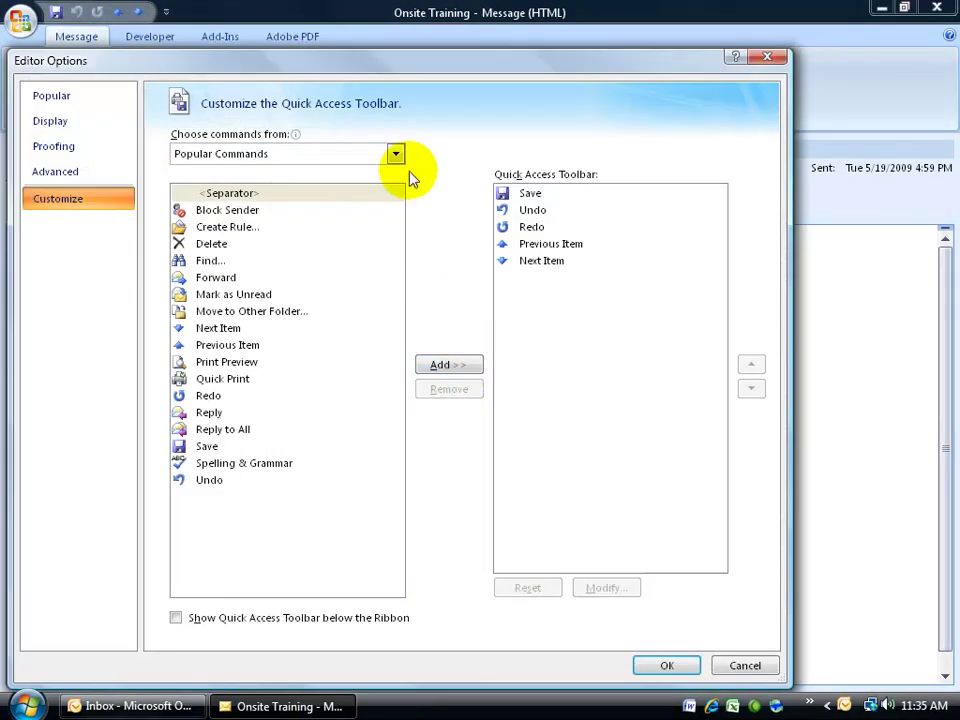
double_click(254, 314)
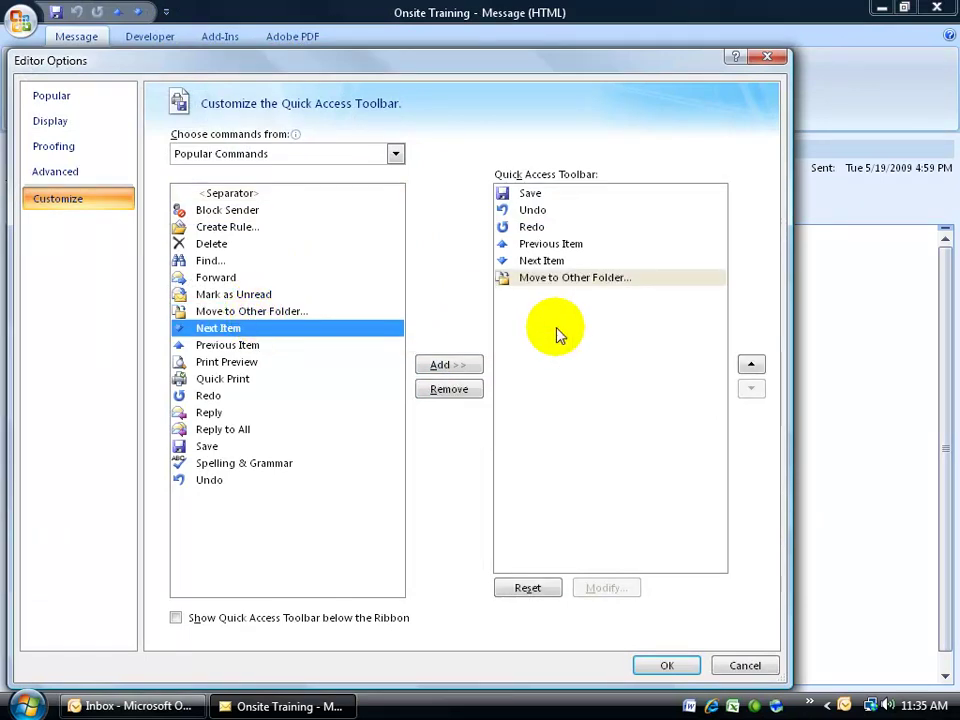
left_click(695, 664)
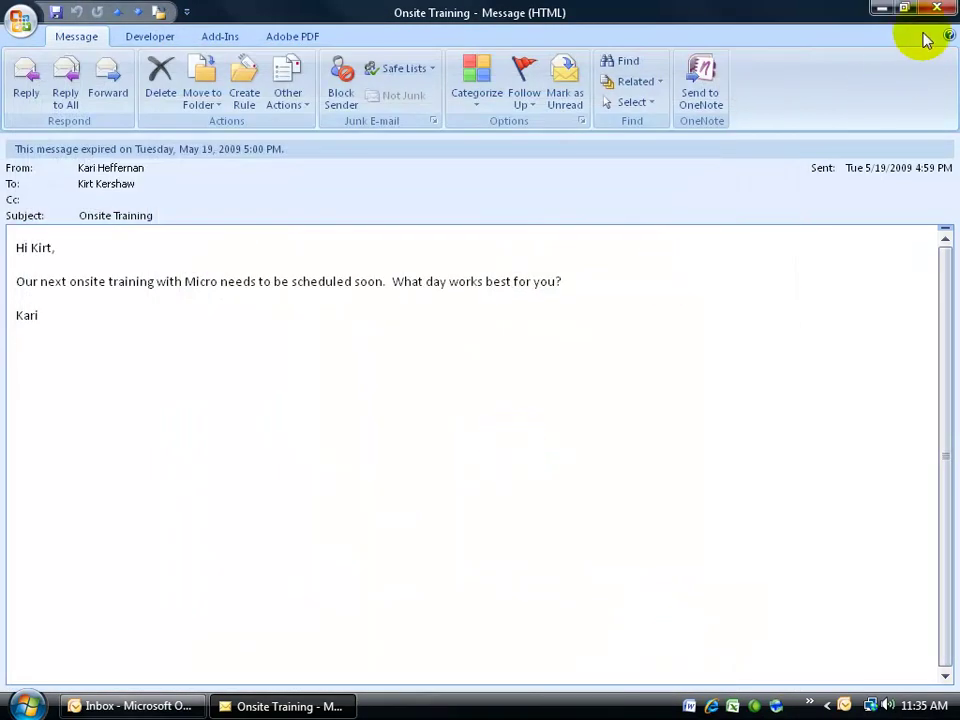
Close the Onsite Training message and check which messages the Manager folder holds, returning to the Inbox.
left_click(934, 9)
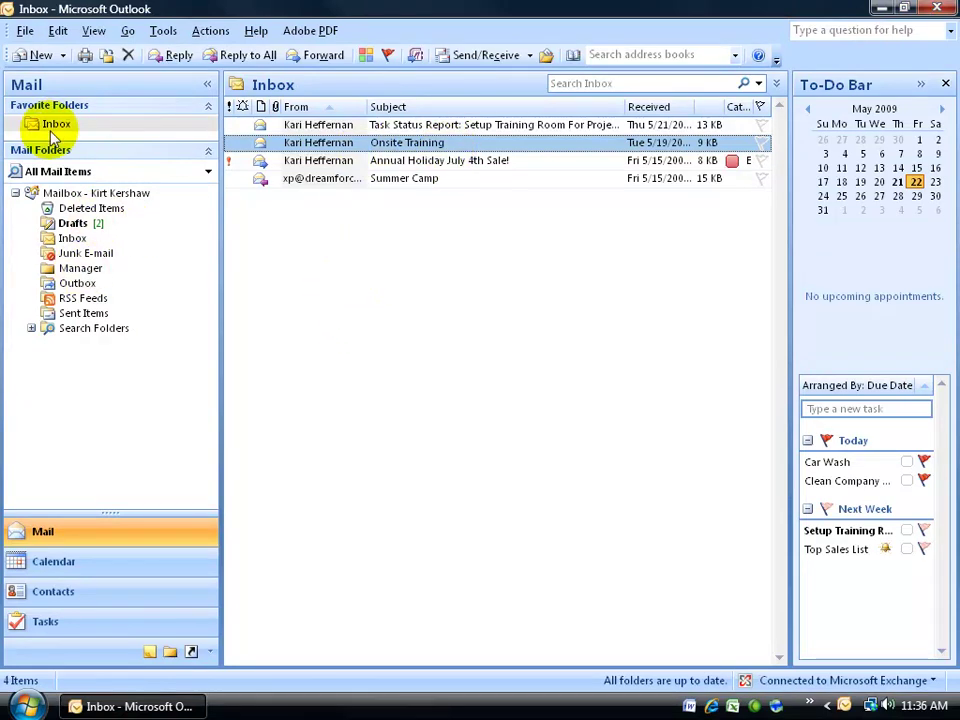
left_click(78, 268)
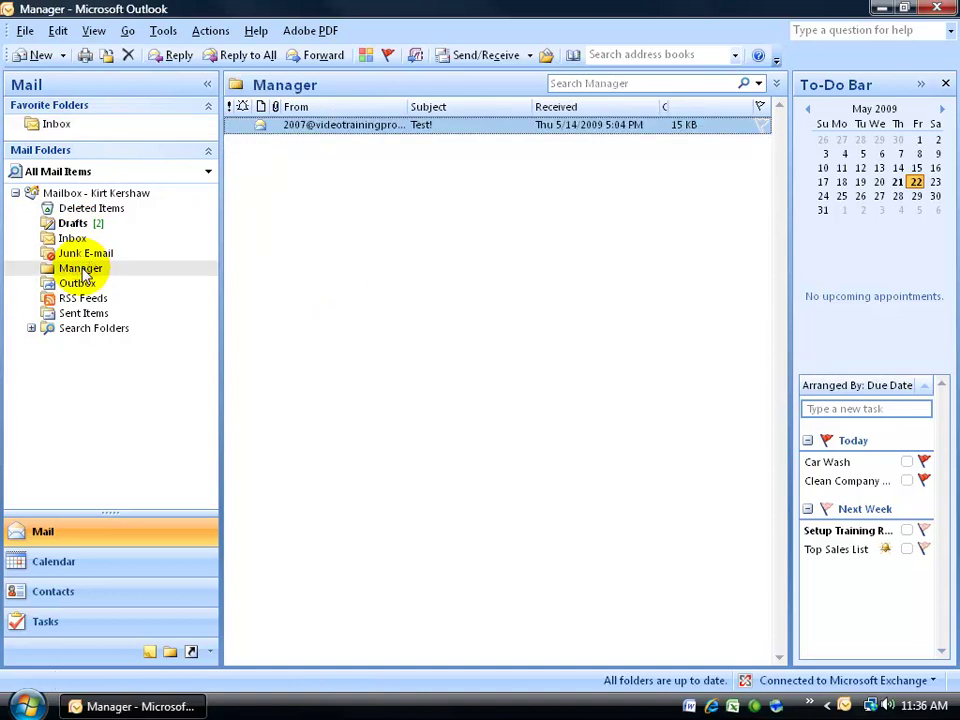
left_click(60, 124)
Open the Onsite Training message and move it to the Manager folder using the Quick Access Toolbar's Move to Other Folder command.
double_click(310, 143)
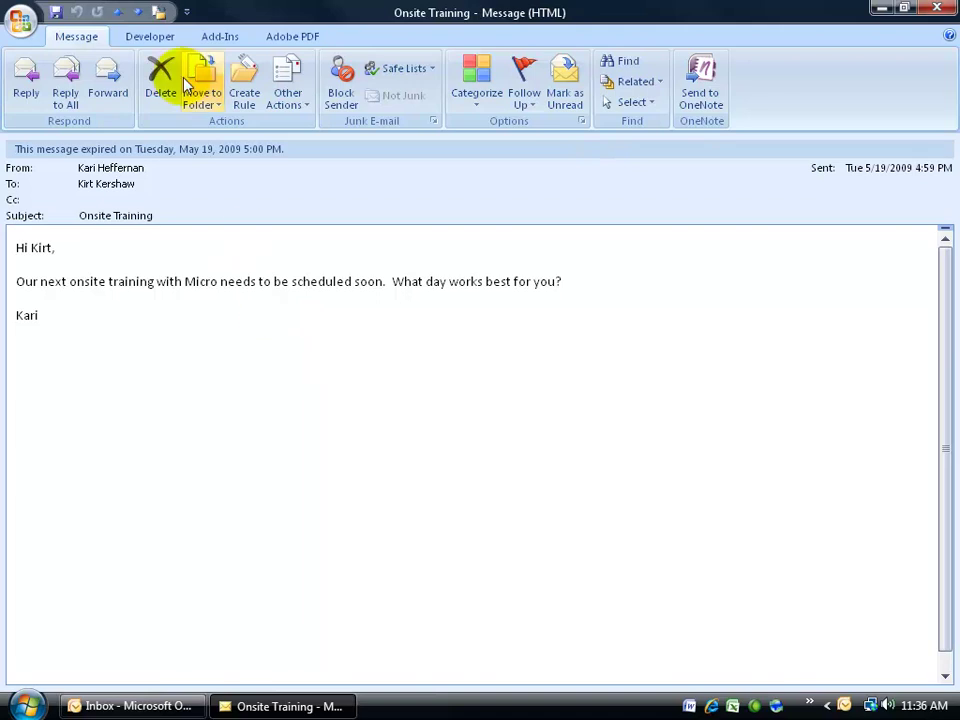
left_click(160, 13)
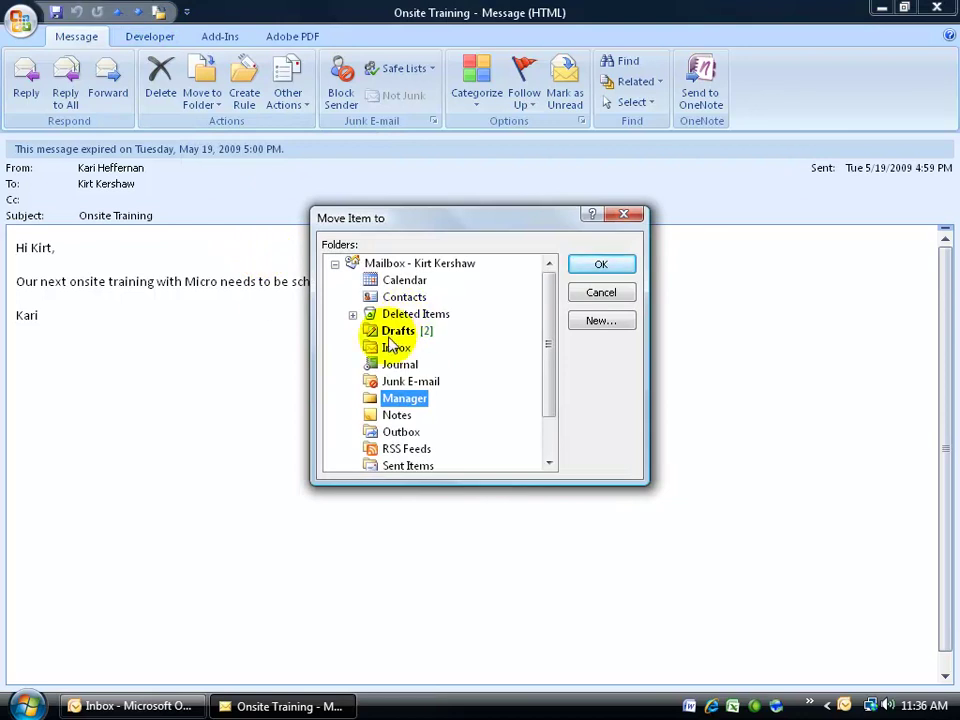
left_click(600, 264)
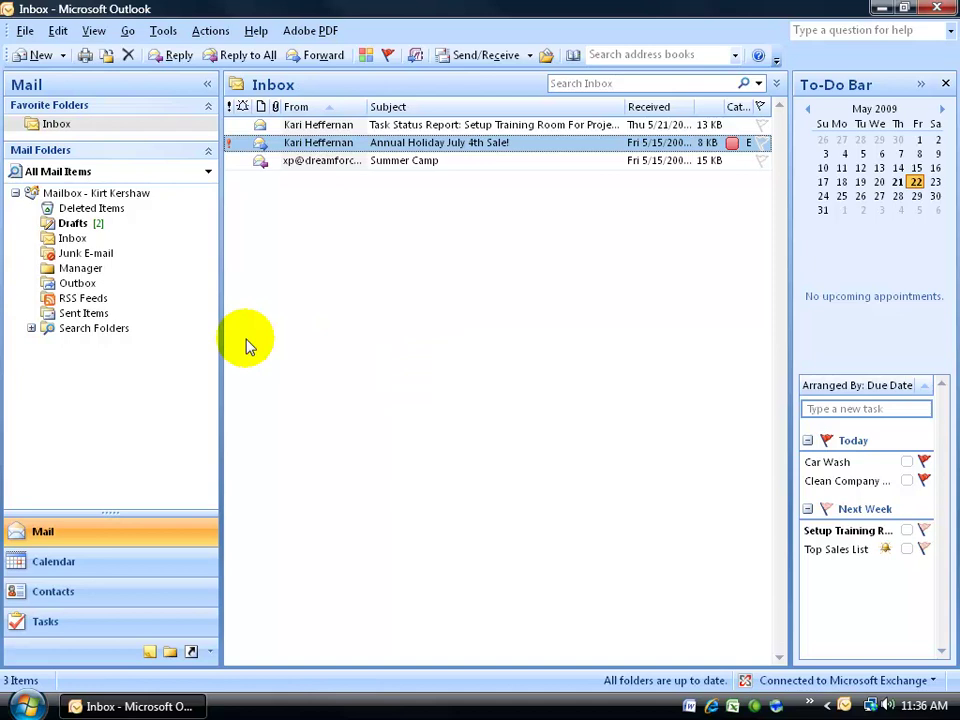
Open the Onsite Training message in the Manager folder and remove Move to Other Folder from its Quick Access Toolbar.
left_click(88, 268)
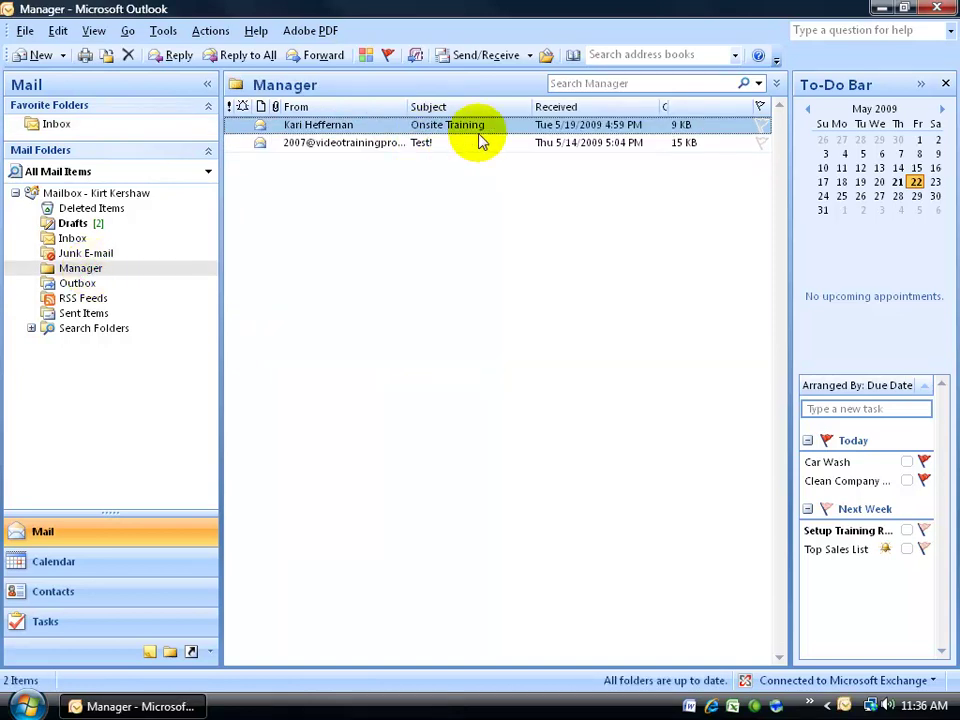
double_click(360, 125)
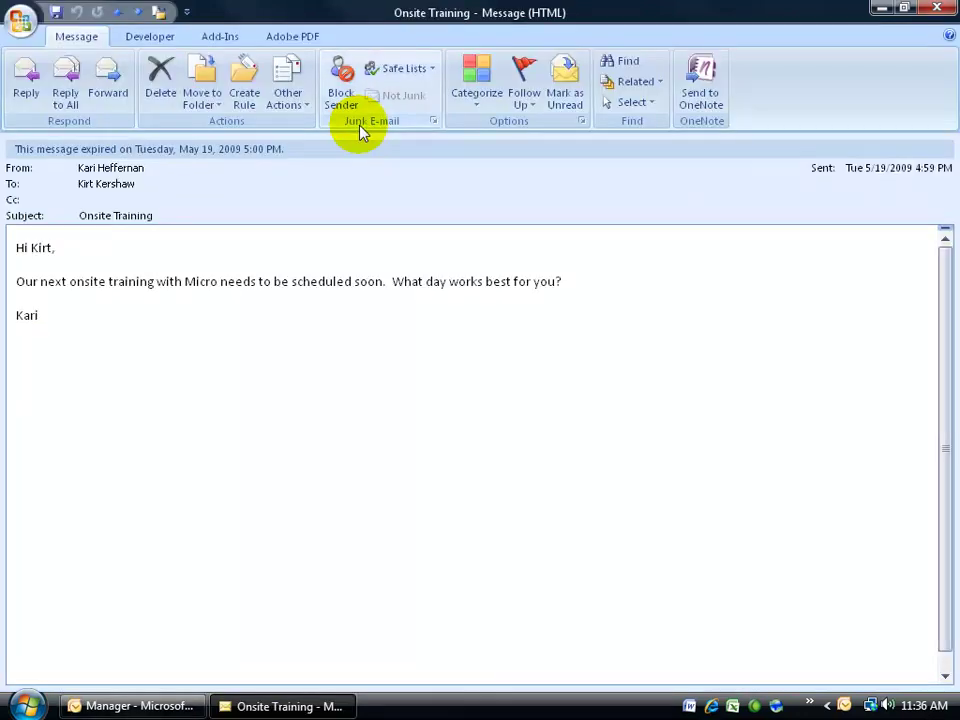
right_click(160, 17)
left_click(187, 28)
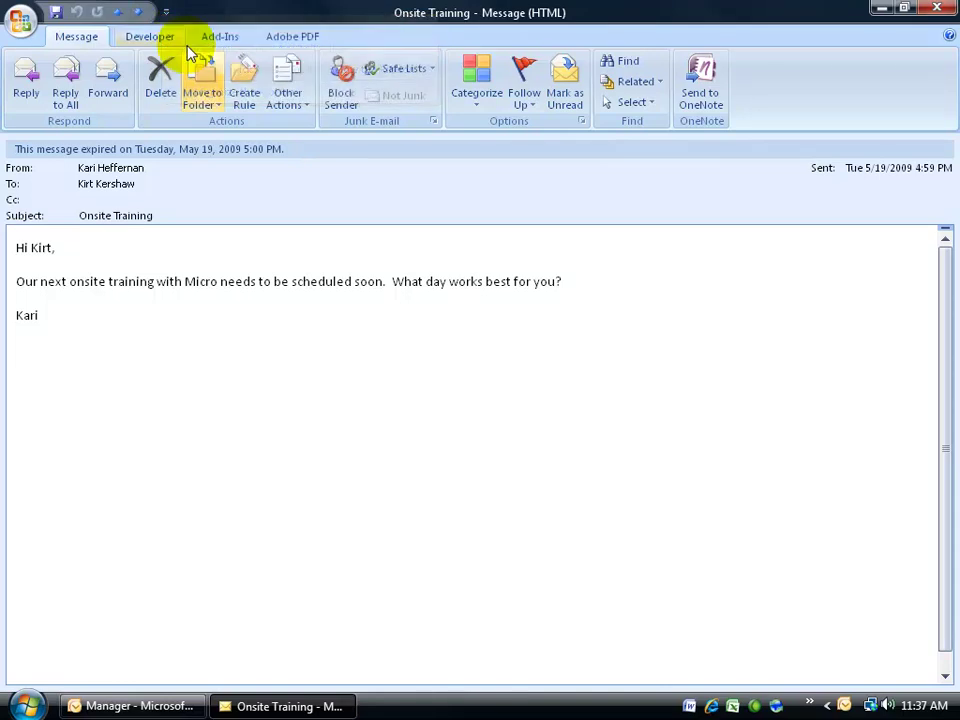